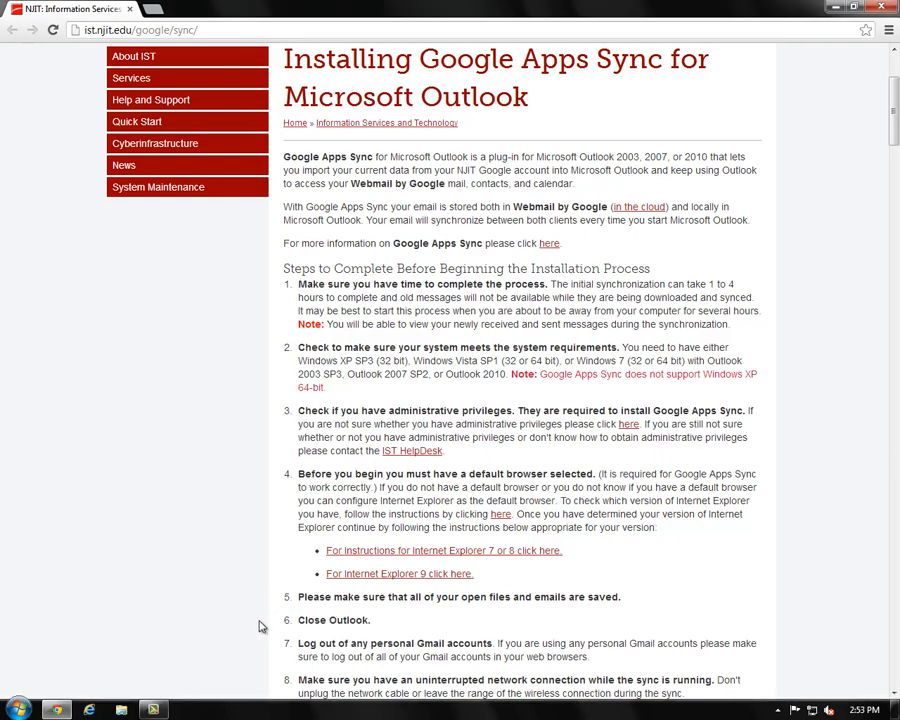
- Scroll the NJIT IST guide past the Steps to Complete list to the Installing Google Apps Sync section
{"action": "scroll", "coordinate": [261, 610], "scroll_direction": "down", "scroll_amount": 3}
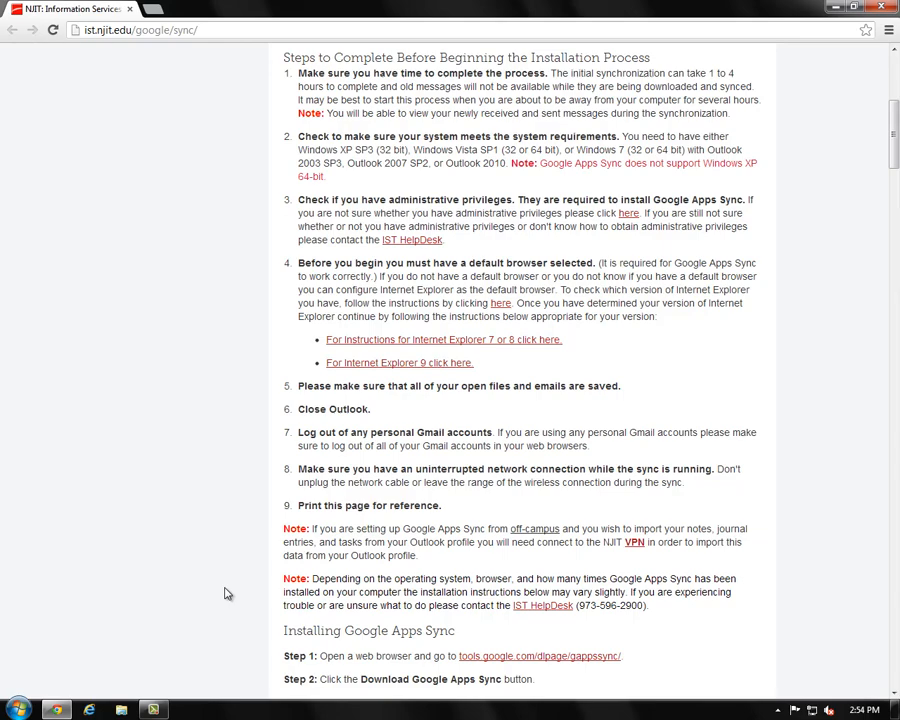
{"action": "scroll", "coordinate": [226, 594], "scroll_direction": "down", "scroll_amount": 3}
{"action": "scroll", "coordinate": [228, 592], "scroll_direction": "down", "scroll_amount": 3}
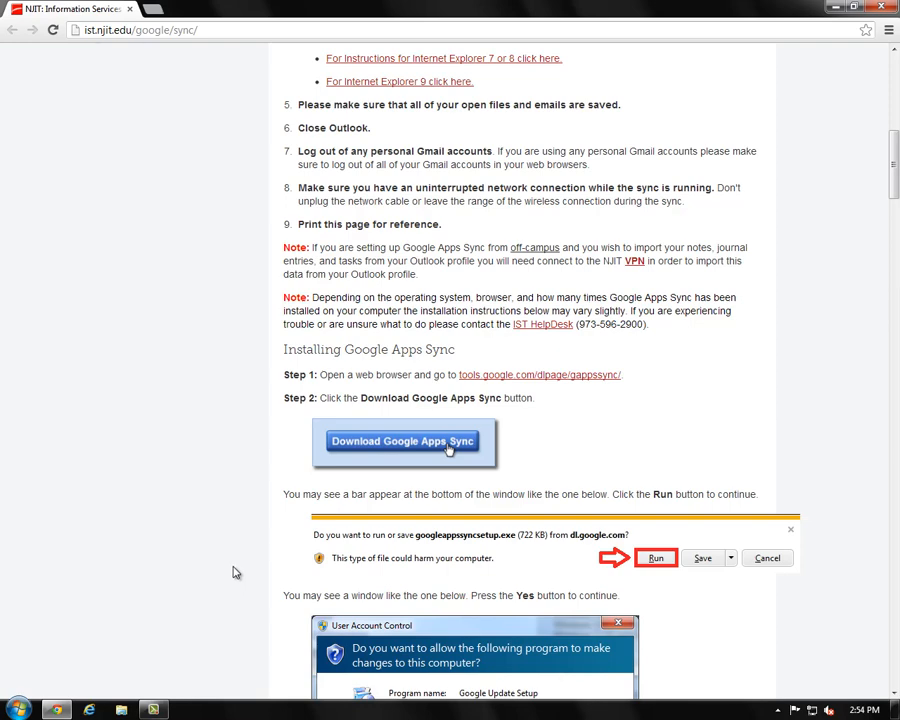
- From tools.google.com/dlpage/gappssync, download and run Google Apps Sync, allowing it to make changes
{"action": "left_click", "coordinate": [478, 375]}
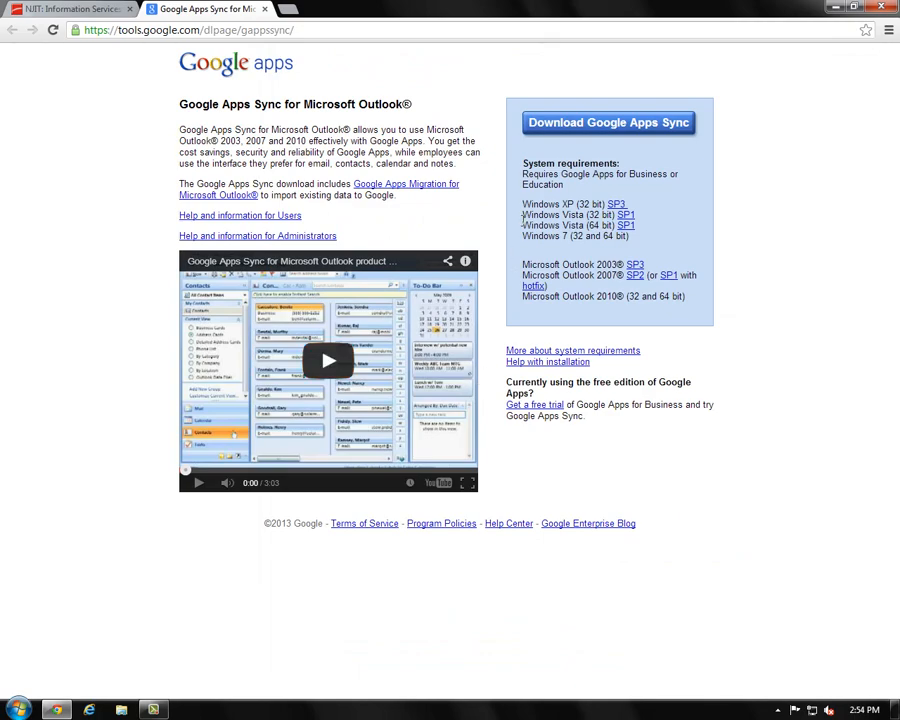
{"action": "left_click", "coordinate": [566, 133]}
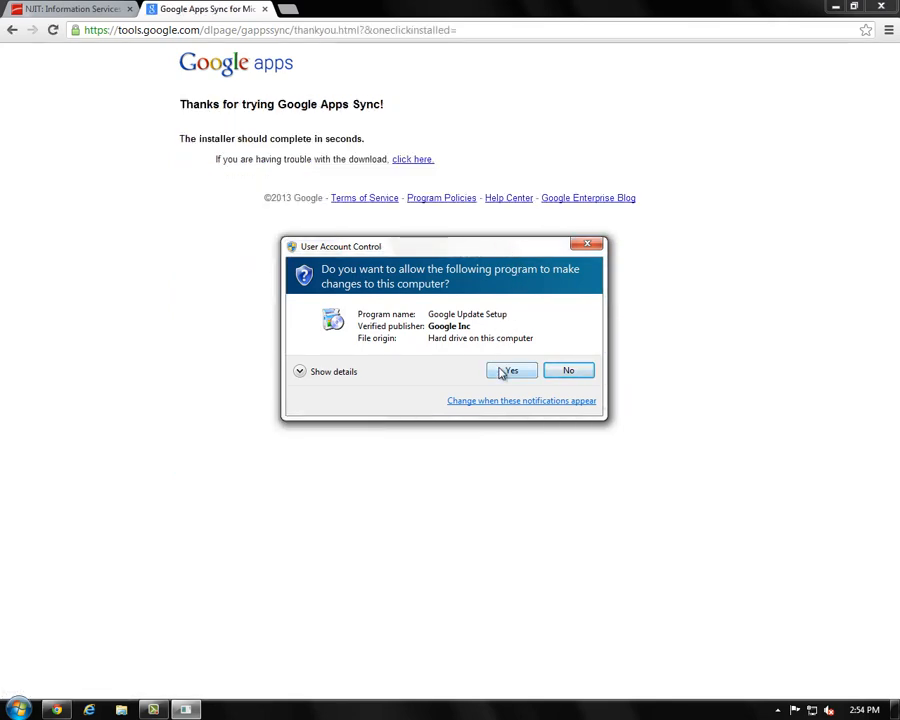
{"action": "left_click", "coordinate": [509, 371]}
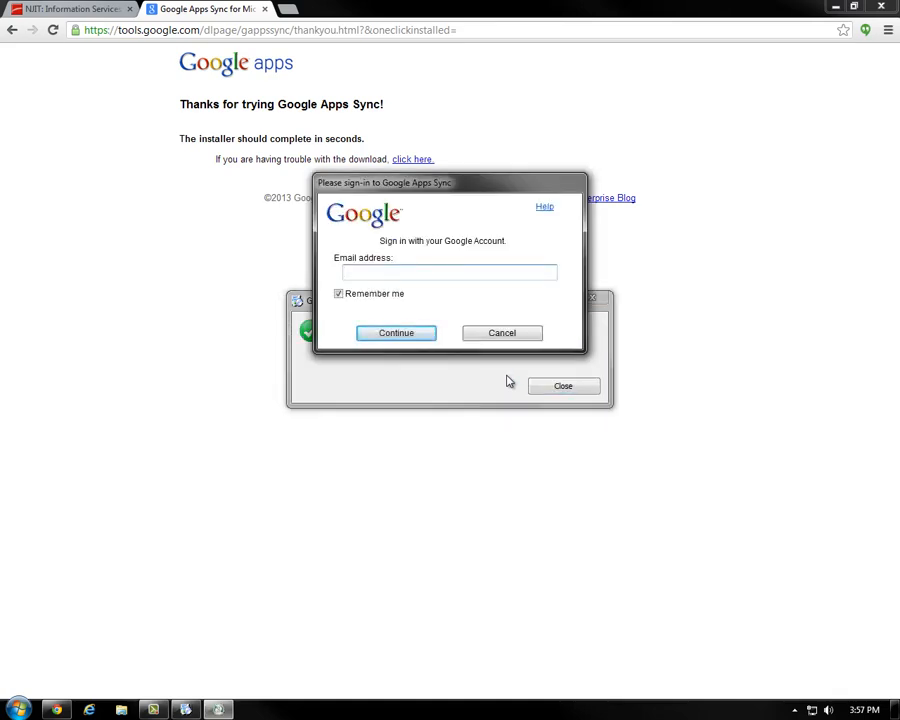
- Close the finished installer and enter the NJIT account's e-mail address to continue sign-in
{"action": "left_click", "coordinate": [544, 391]}
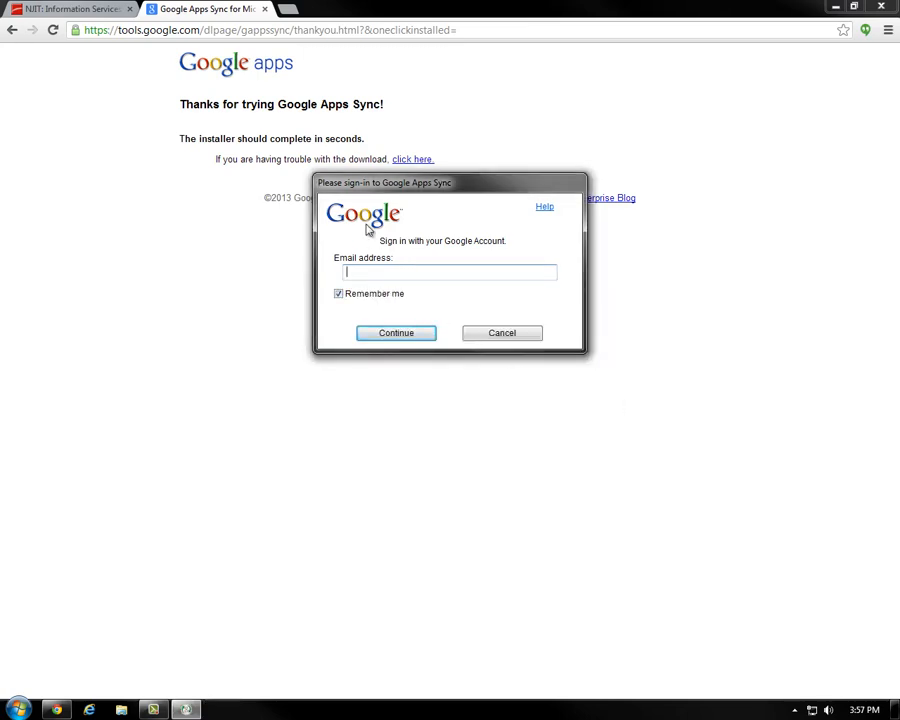
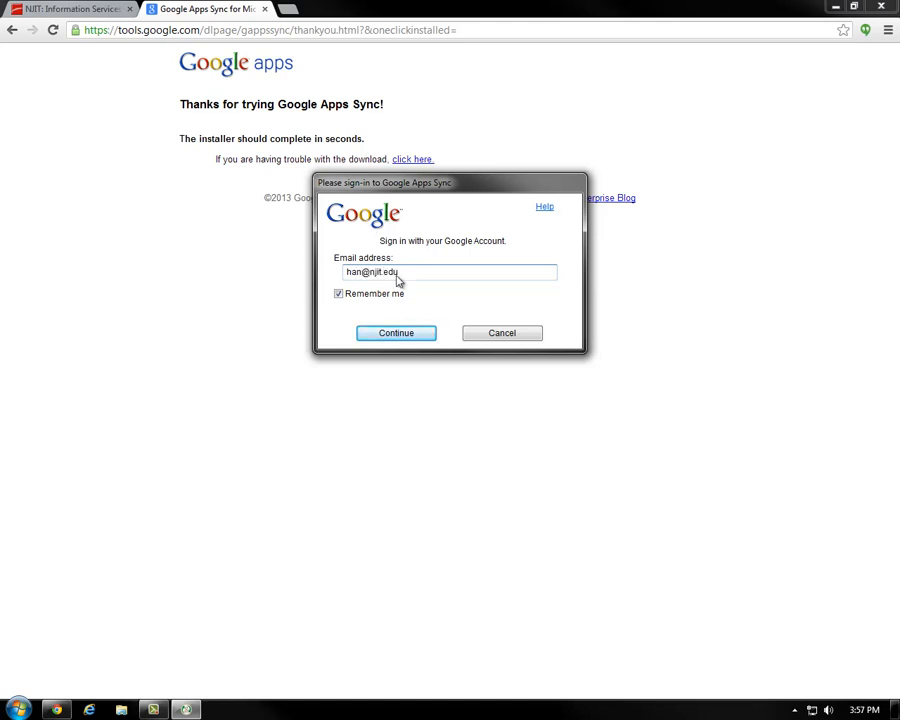
{"action": "left_click", "coordinate": [410, 335]}
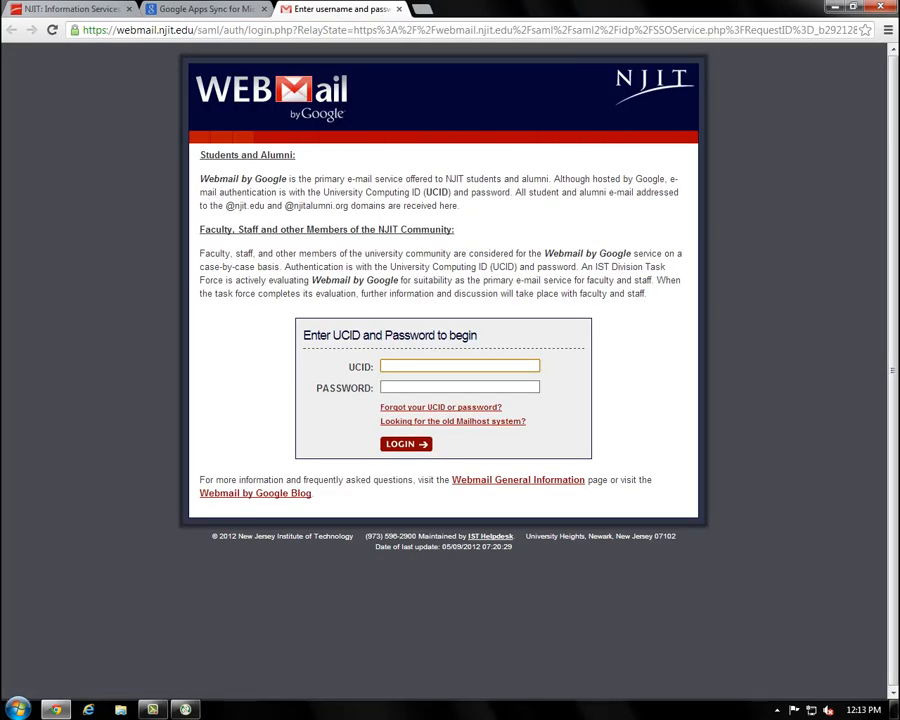
- Log in to NJIT Webmail with the UCID and account password
{"action": "type", "text": "han"}
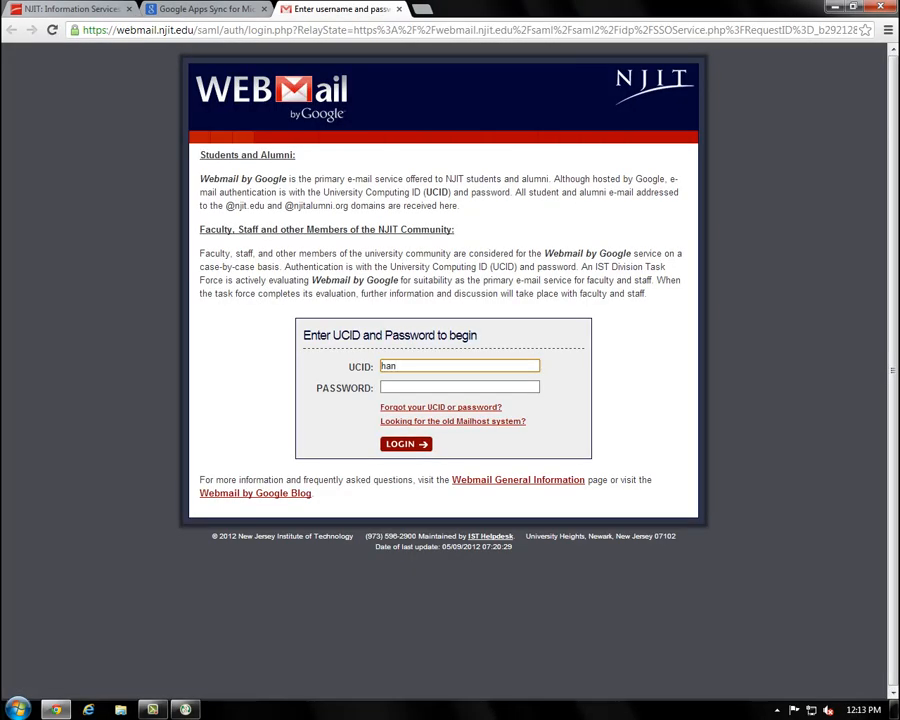
{"action": "key", "text": "Tab"}
{"action": "type", "text": "•••••••••••••"}
{"action": "key", "text": "Return"}
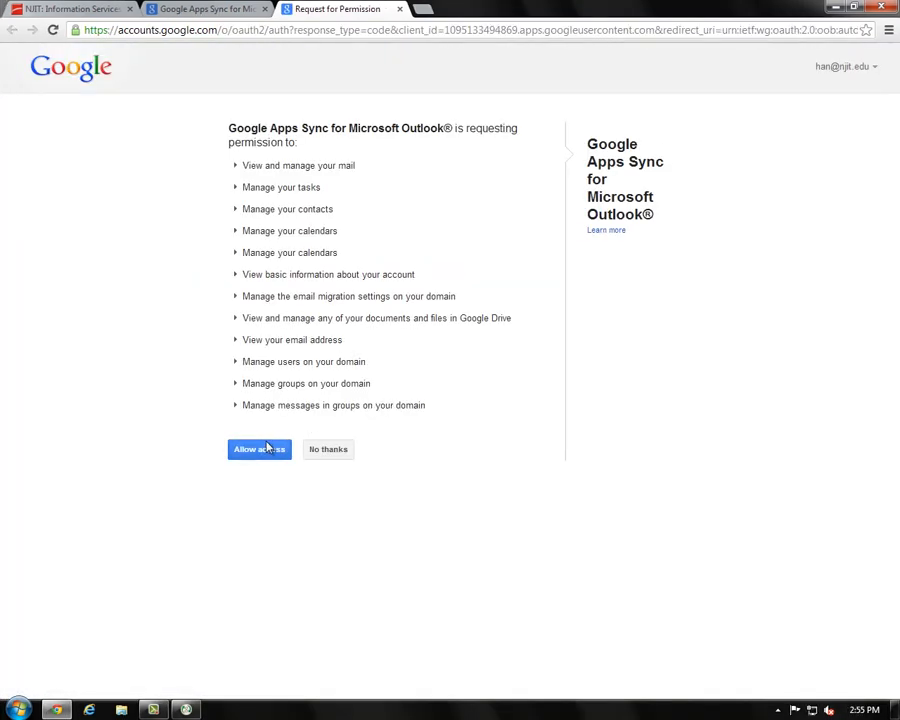
- Allow Google Apps Sync access to the account, then return to the Set Up Google Apps Sync dialog
{"action": "left_click", "coordinate": [262, 449]}
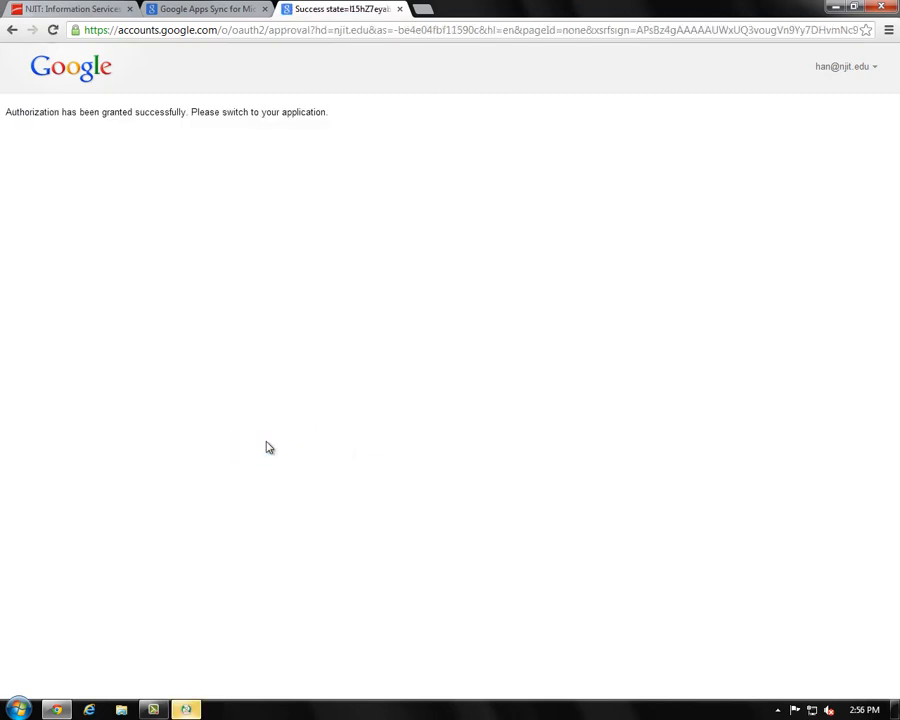
{"action": "left_click", "coordinate": [185, 709]}
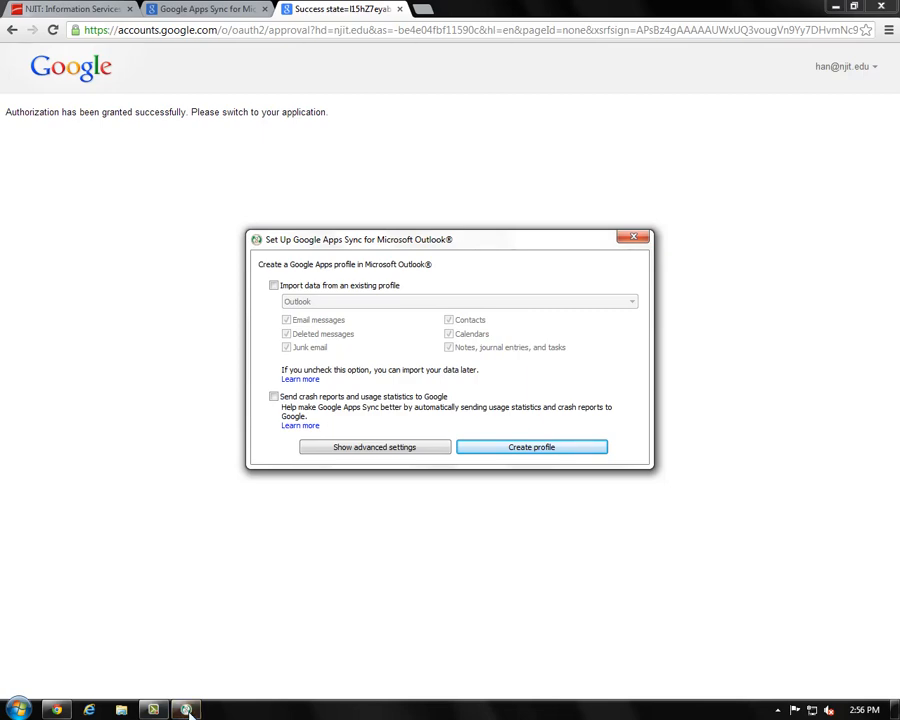
- Import from the existing Outlook profile excluding mail, contacts and calendars, and create the Google Apps profile
{"action": "left_click", "coordinate": [275, 286]}
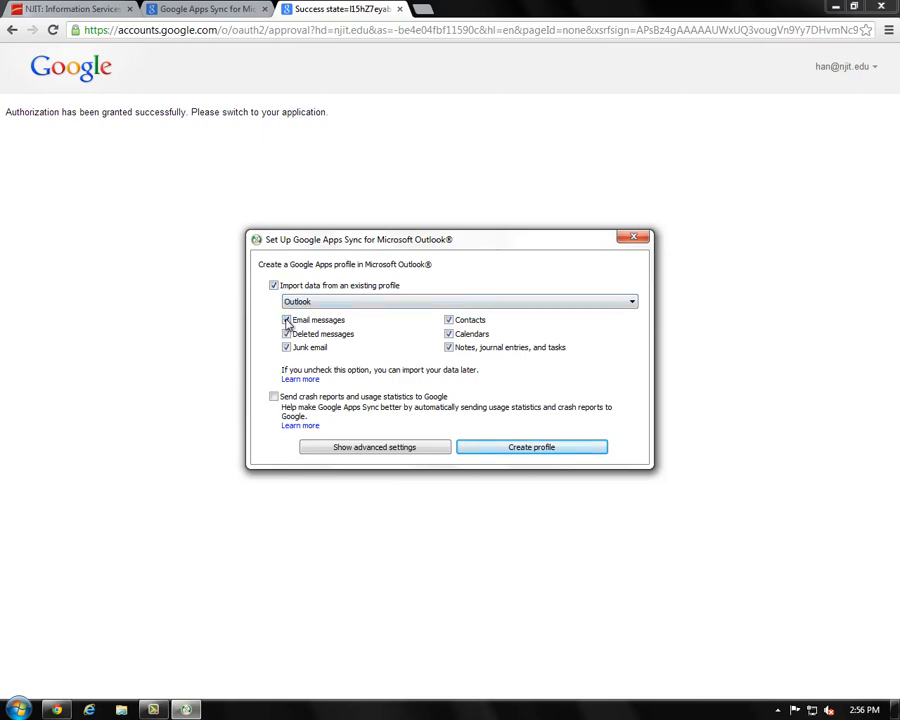
{"action": "left_click", "coordinate": [287, 320]}
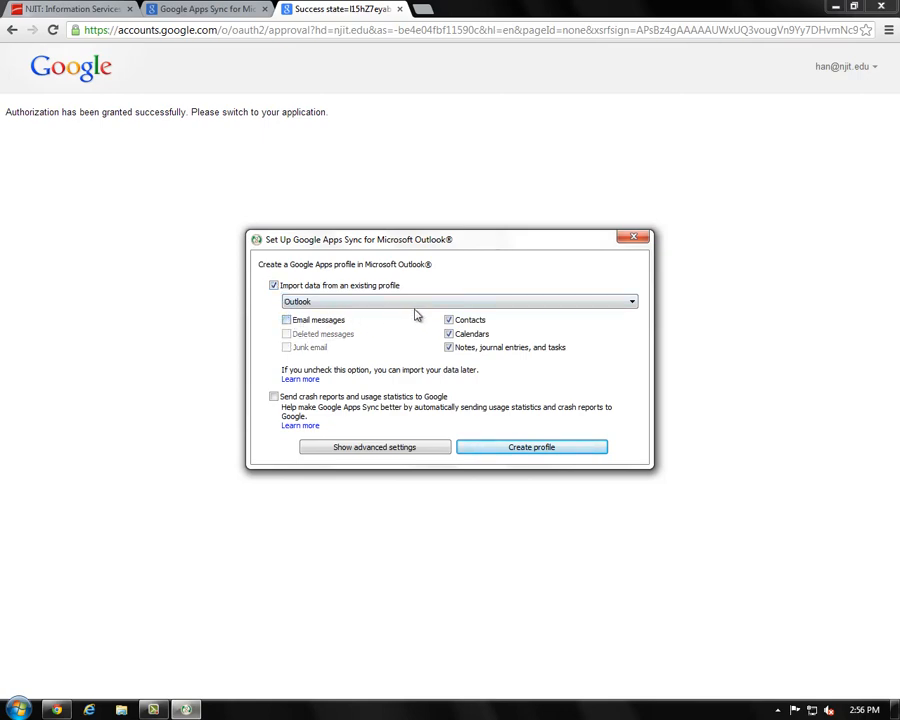
{"action": "left_click", "coordinate": [449, 320]}
{"action": "left_click", "coordinate": [449, 320]}
{"action": "left_click", "coordinate": [449, 320]}
{"action": "left_click", "coordinate": [449, 335]}
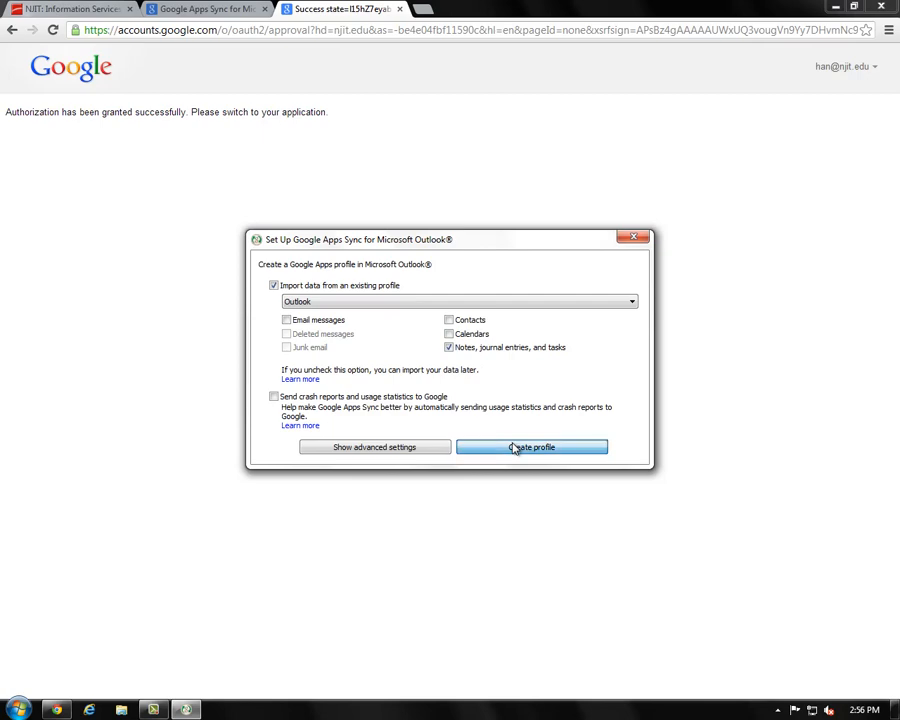
{"action": "left_click", "coordinate": [515, 448]}
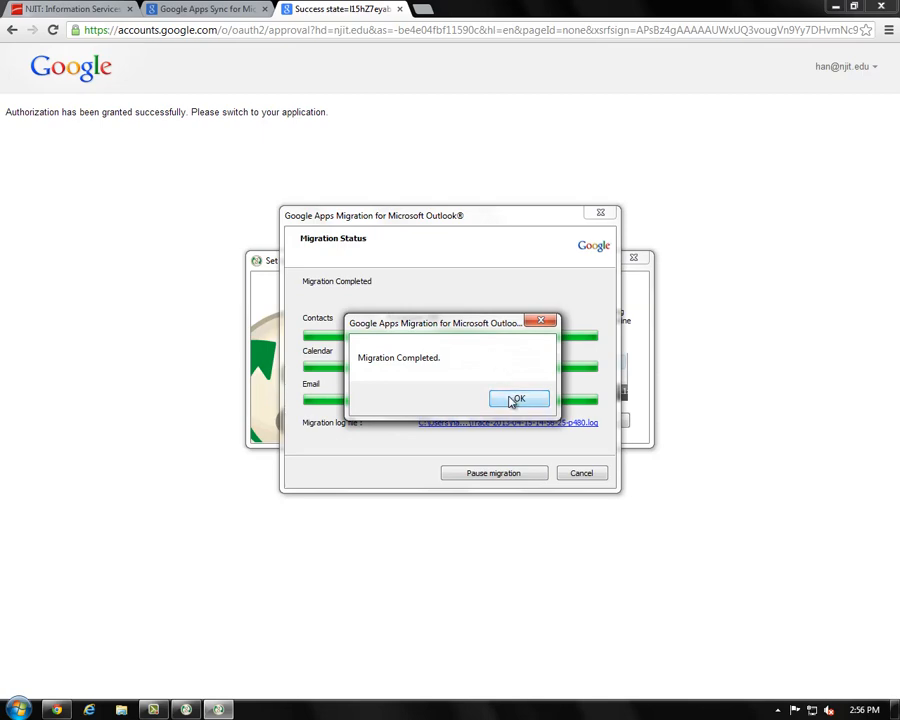
- Dismiss the migration completion messages and start Microsoft Outlook
{"action": "left_click", "coordinate": [513, 400]}
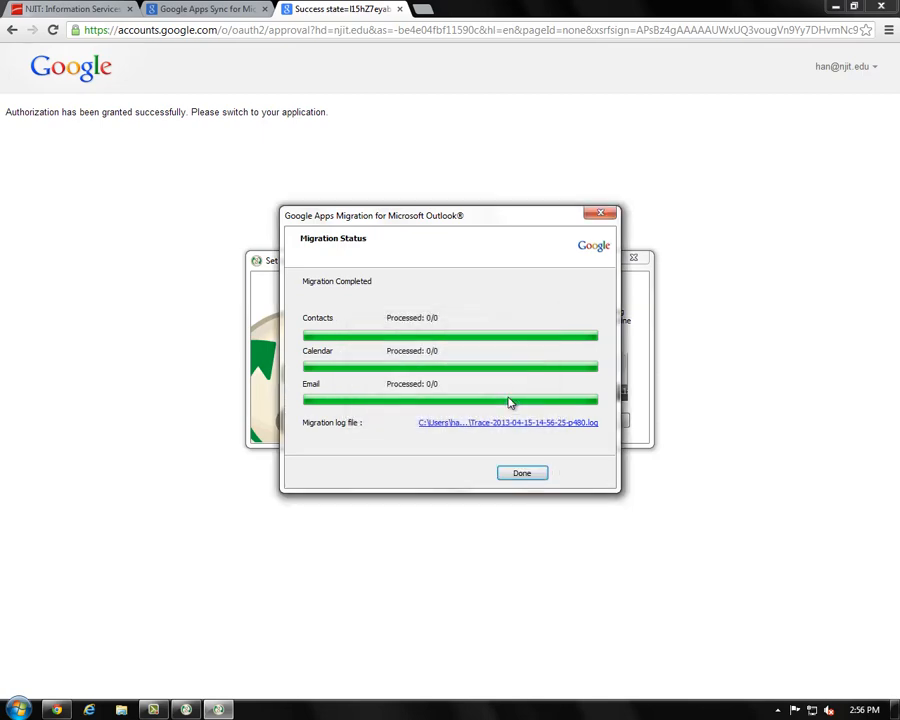
{"action": "left_click", "coordinate": [528, 474]}
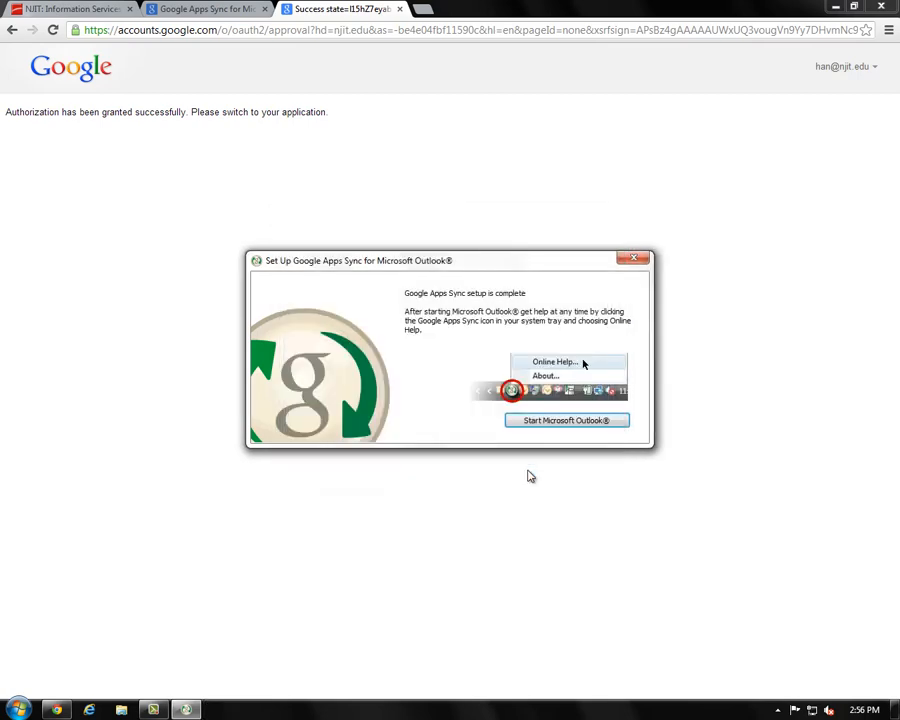
{"action": "left_click", "coordinate": [537, 421]}
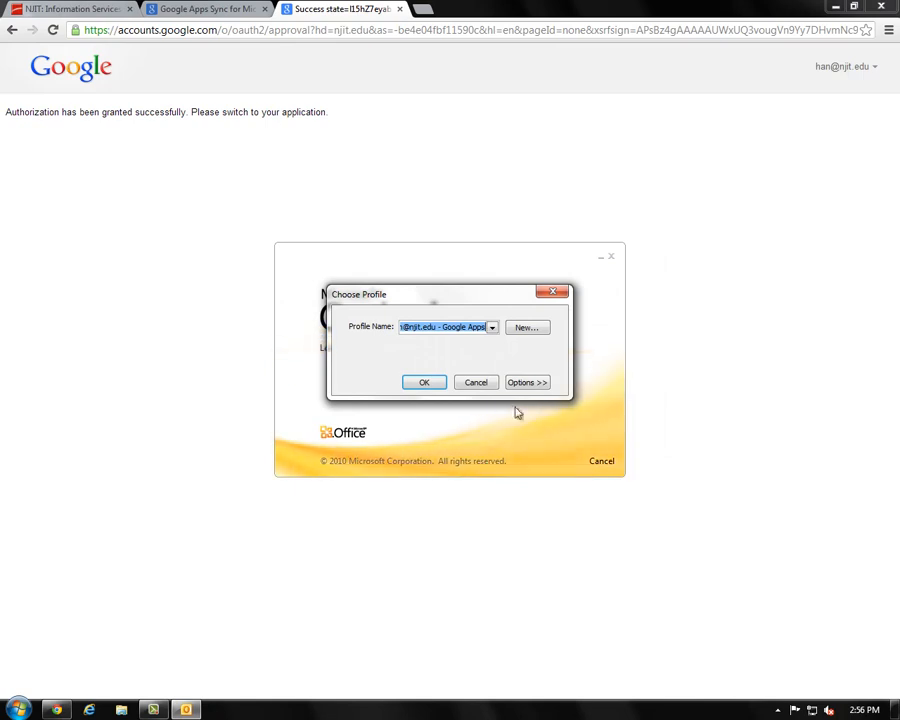
- Choose the Google Apps profile in the Choose Profile dialog and open Outlook with it
{"action": "left_click", "coordinate": [491, 327]}
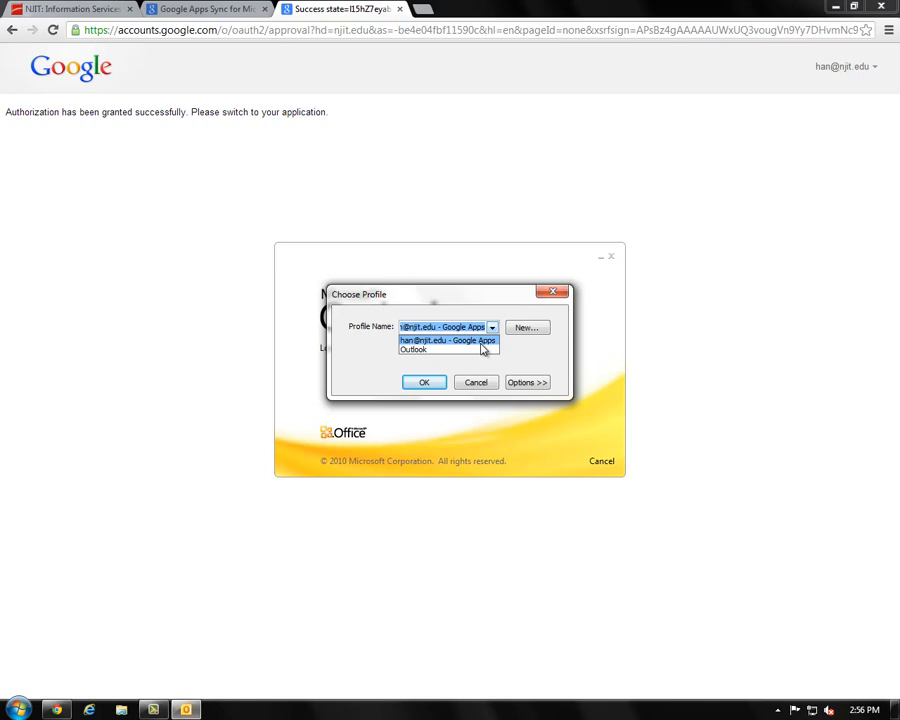
{"action": "left_click", "coordinate": [482, 342]}
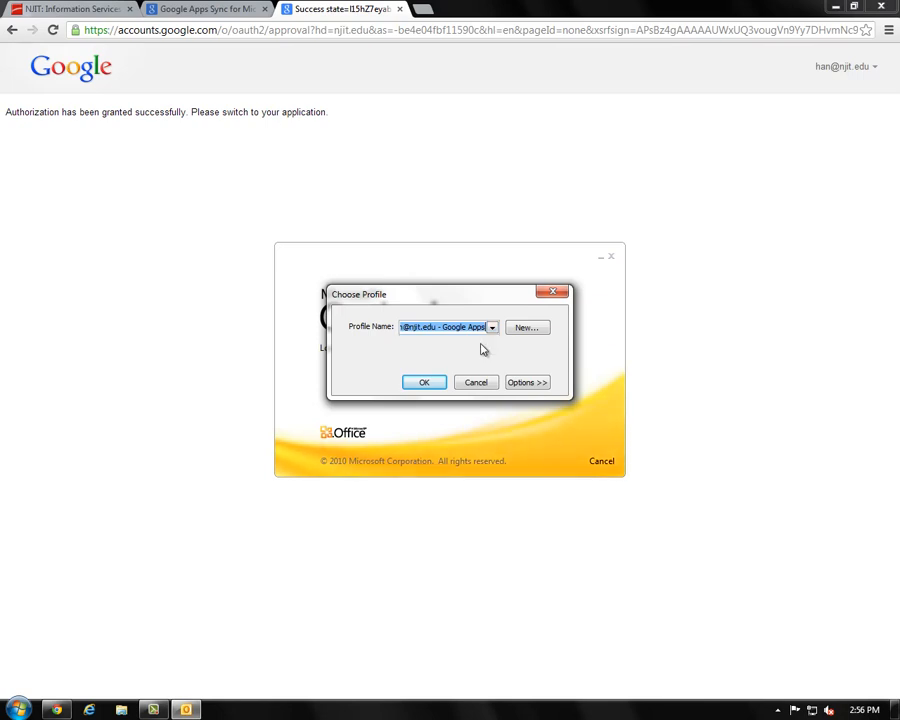
{"action": "left_click", "coordinate": [425, 383]}
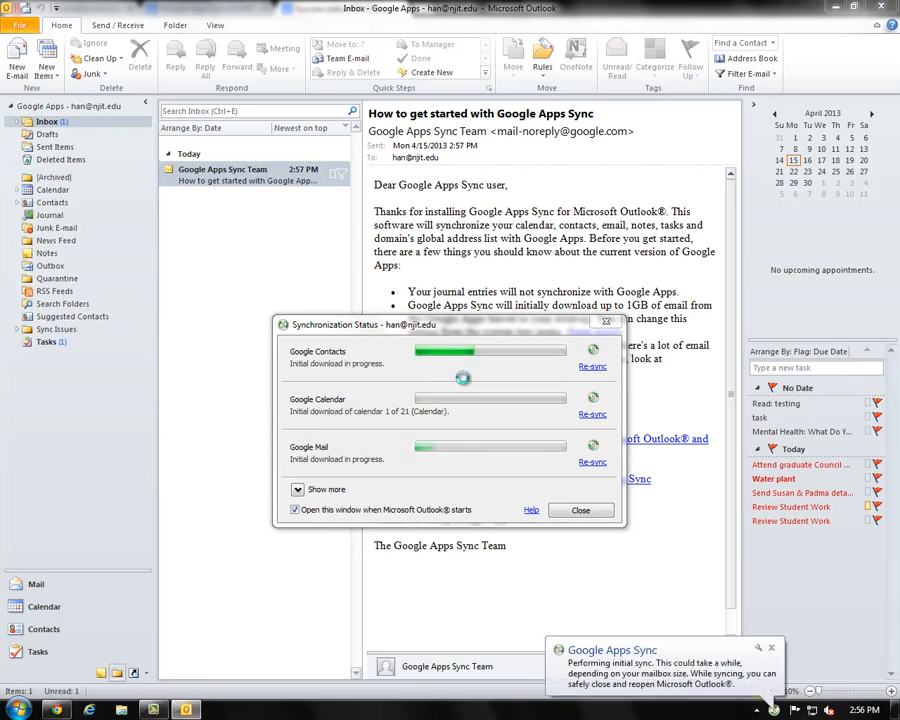
- Close Synchronization Status and set the Google Apps Sync local mailbox size limit to 4GB
{"action": "left_click", "coordinate": [580, 509]}
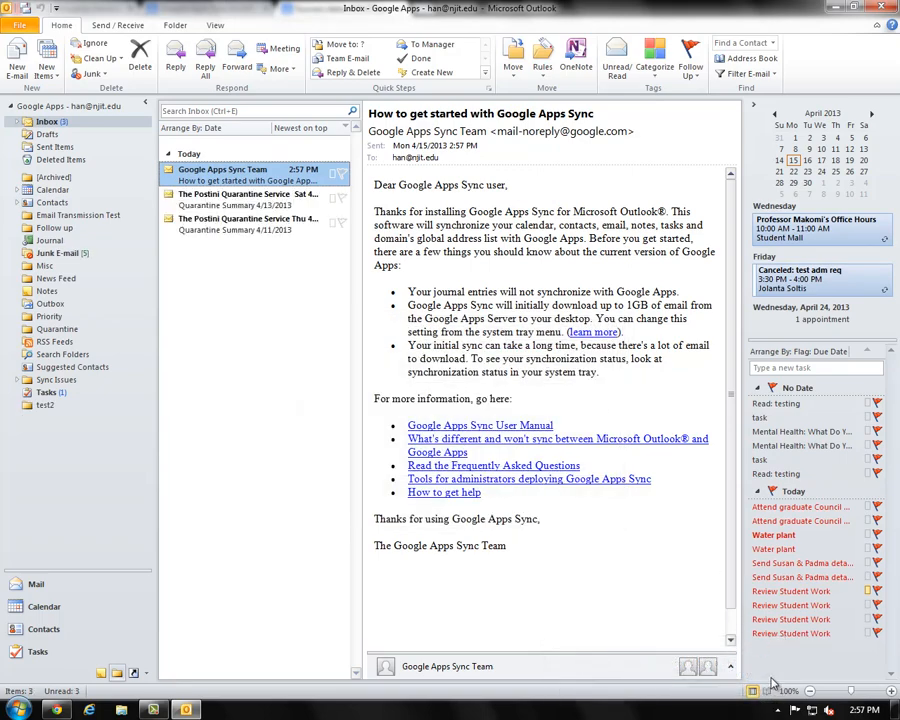
{"action": "left_click", "coordinate": [777, 710]}
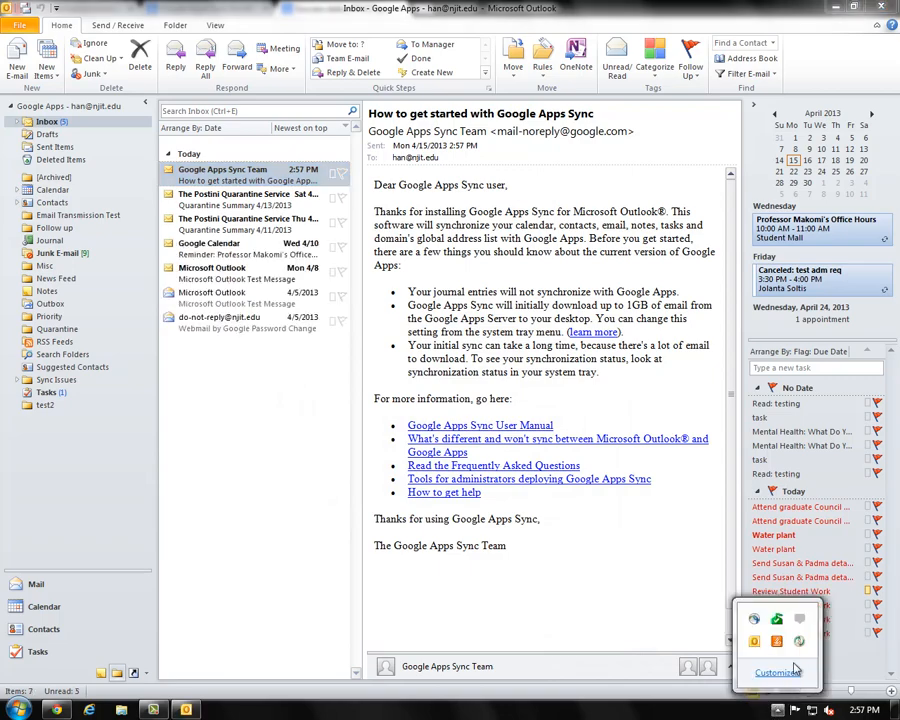
{"action": "right_click", "coordinate": [799, 641]}
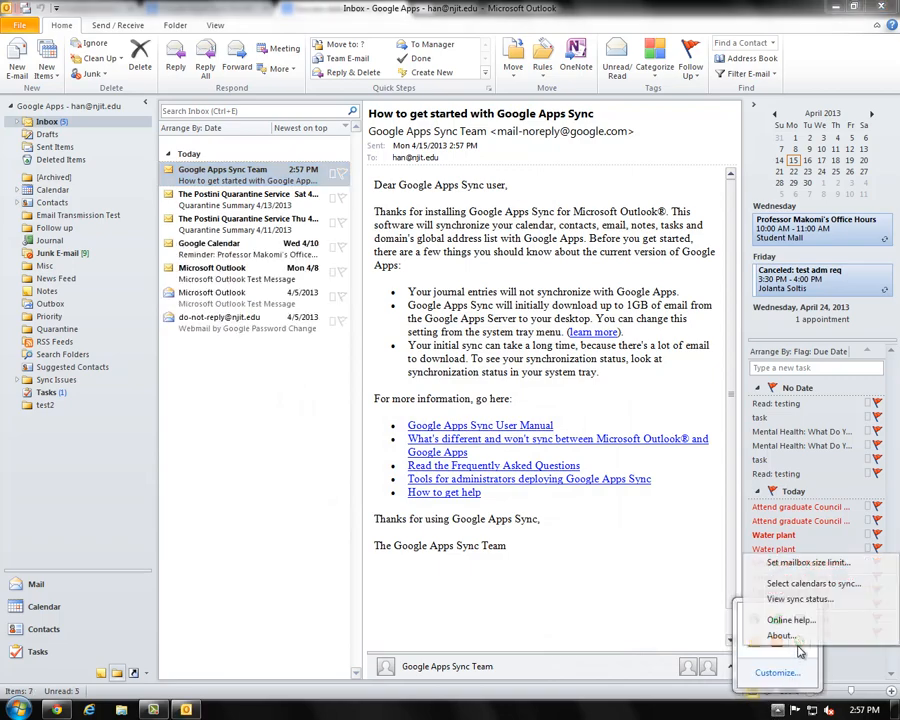
{"action": "left_click", "coordinate": [790, 562]}
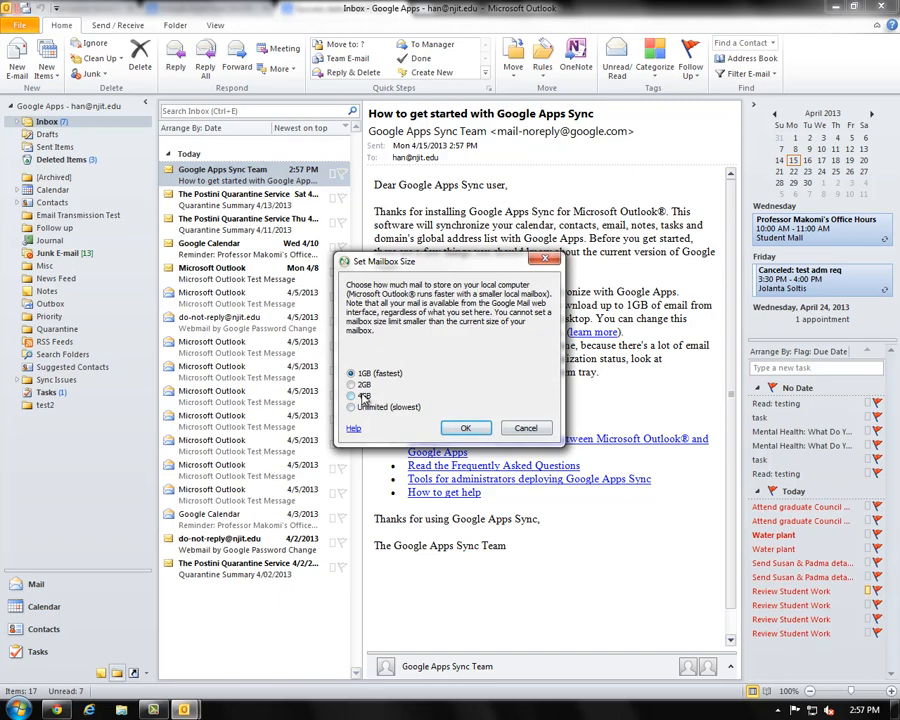
{"action": "left_click", "coordinate": [364, 396]}
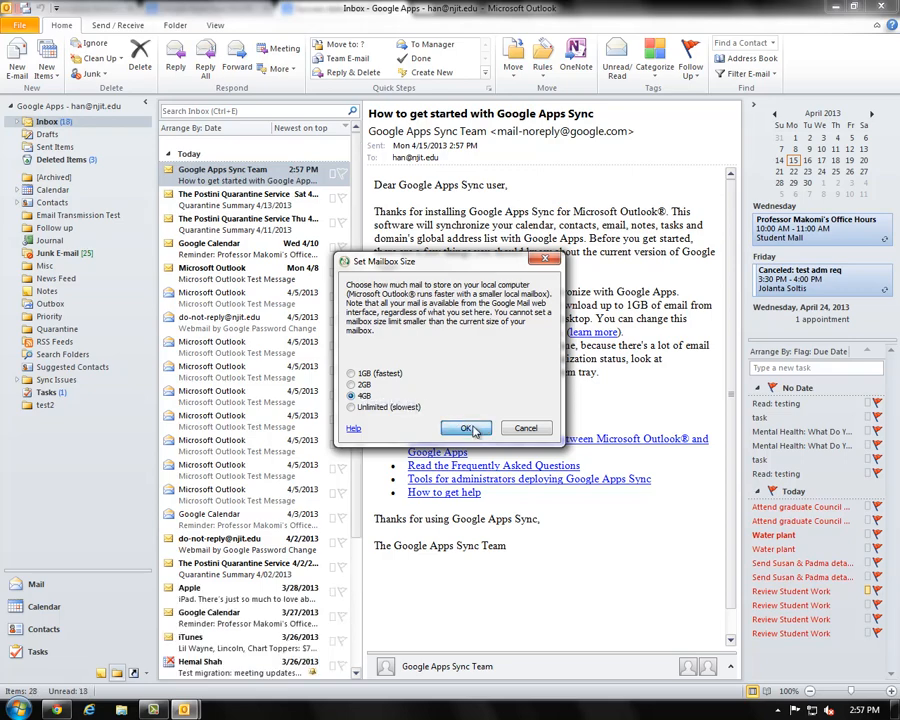
{"action": "left_click", "coordinate": [474, 429]}
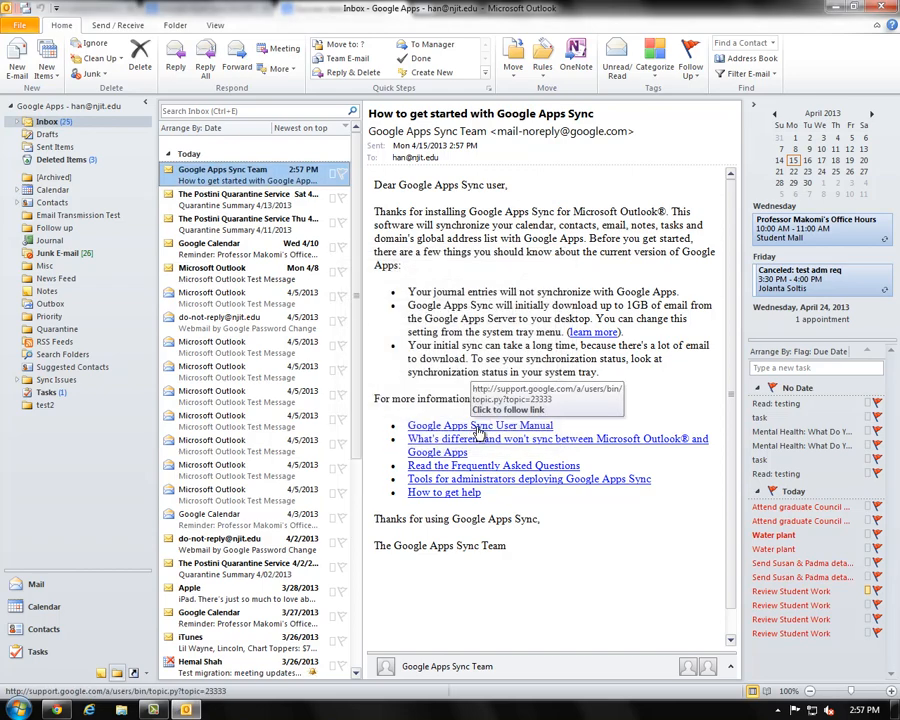
- Reopen Synchronization Status from the Google Apps Sync tray icon's View sync status option
{"action": "left_click", "coordinate": [779, 710]}
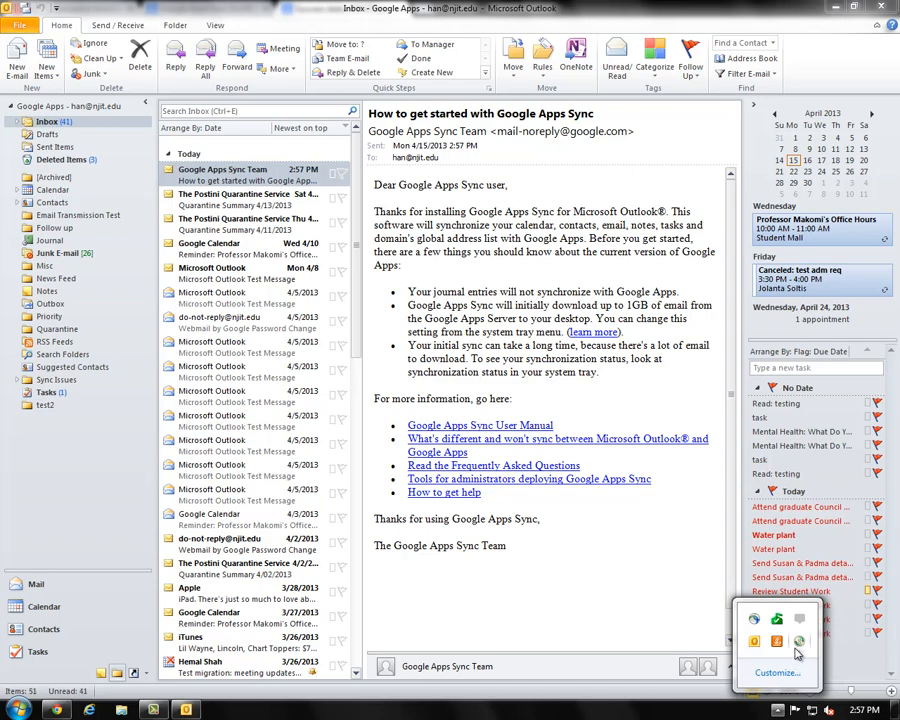
{"action": "right_click", "coordinate": [797, 651]}
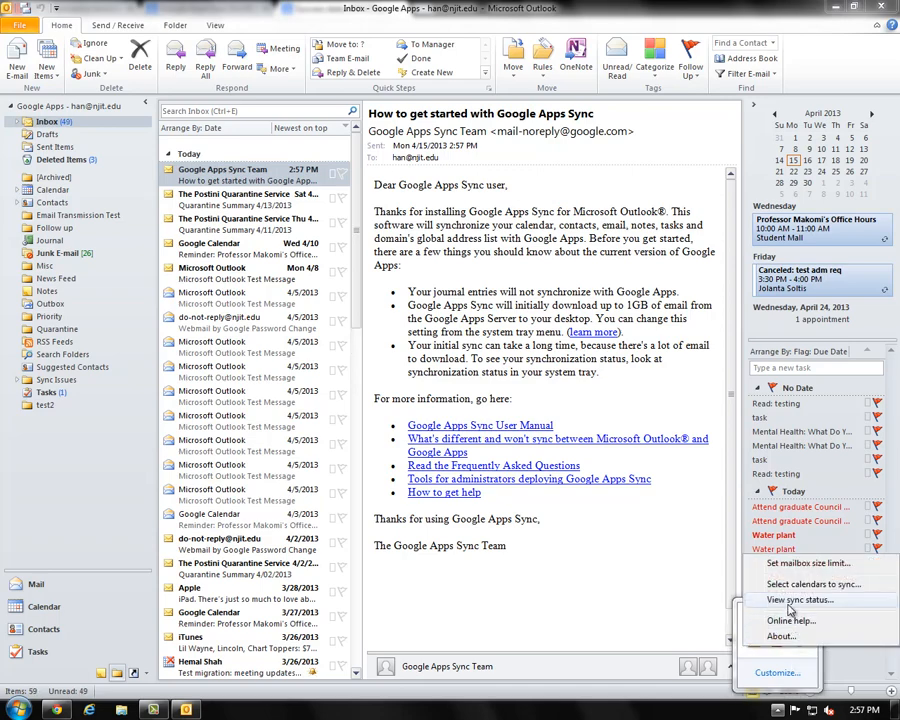
{"action": "left_click", "coordinate": [790, 655]}
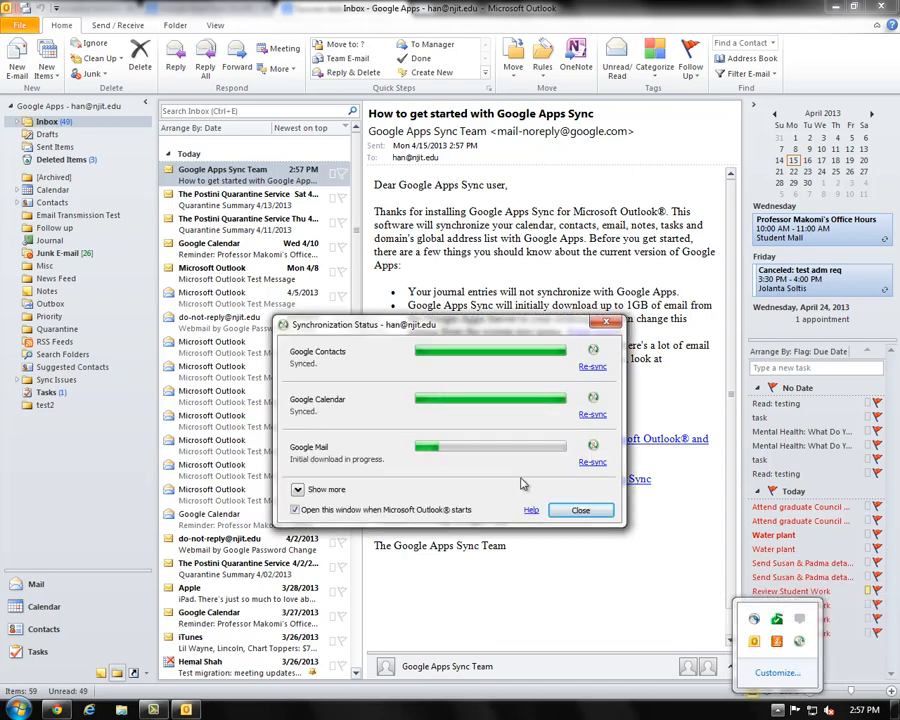
{"action": "left_click", "coordinate": [468, 489]}
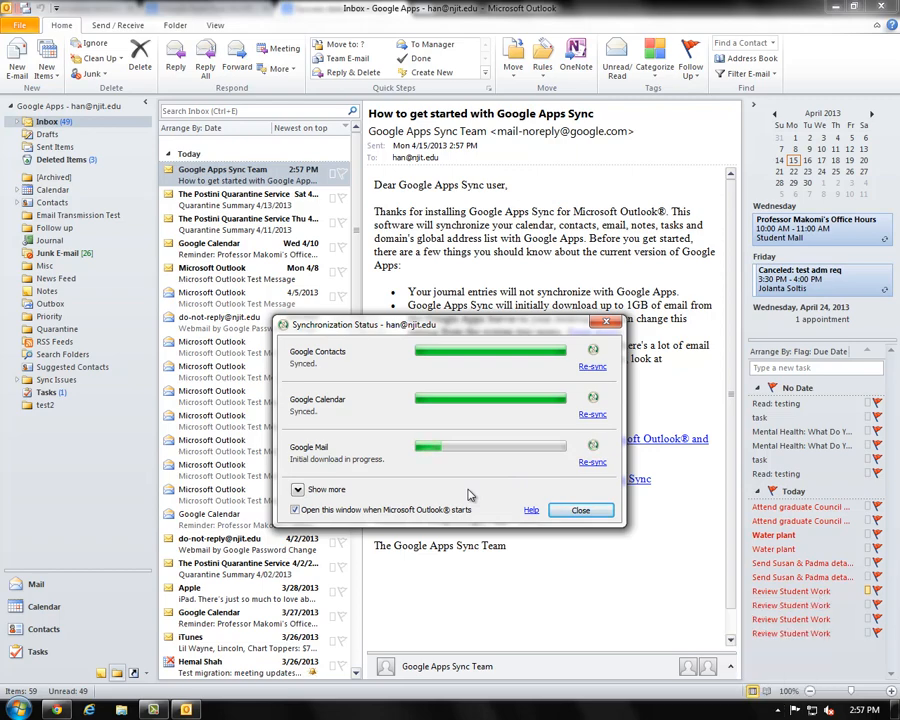